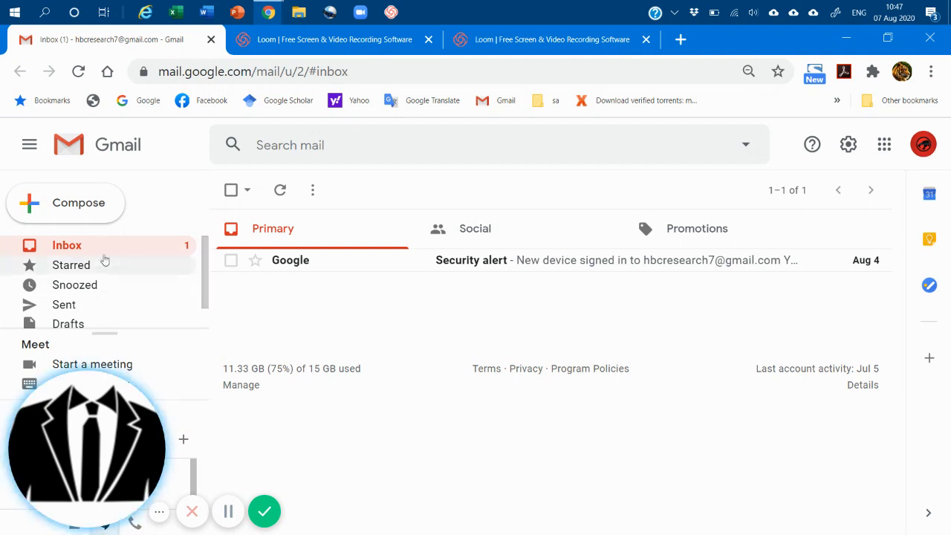
Start a new email and expand the compose window to full screen, dismissing the signature and full-screen tips.
click(81, 215)
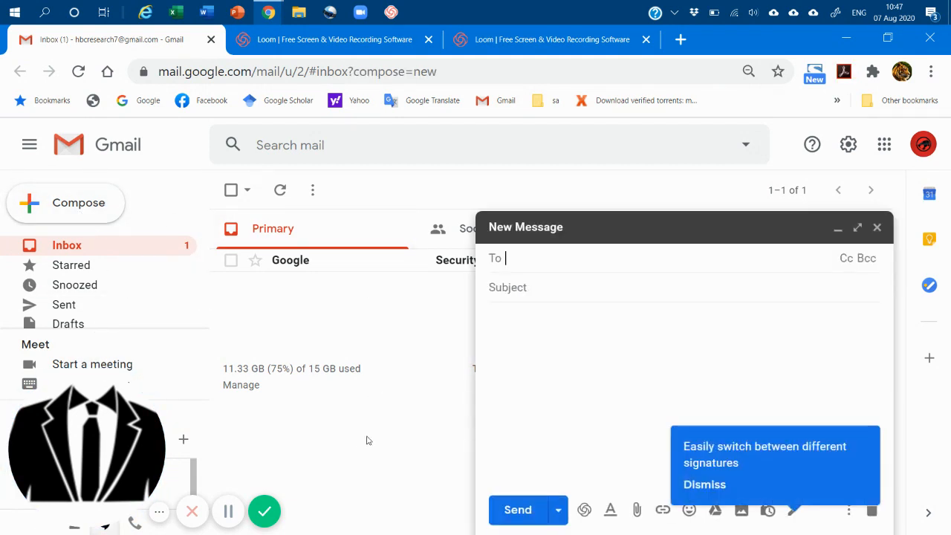
click(698, 488)
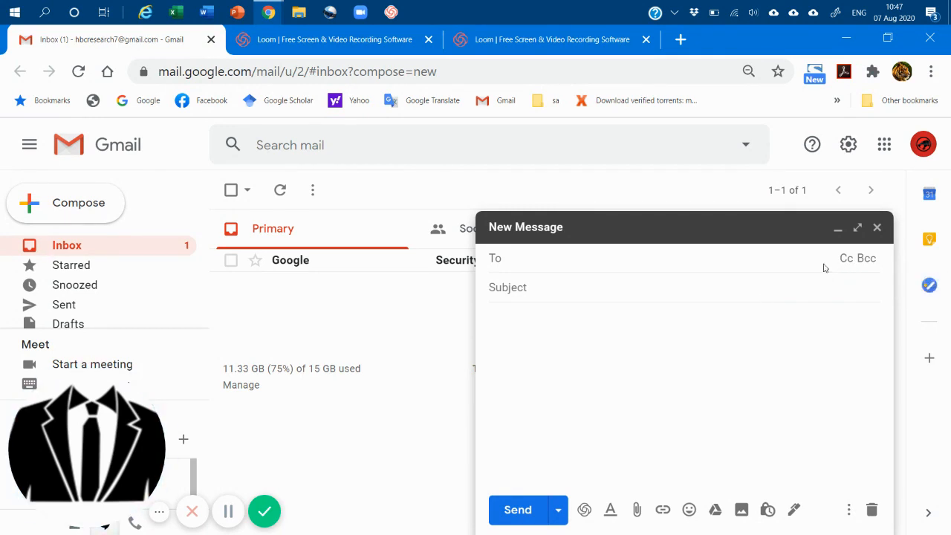
click(857, 227)
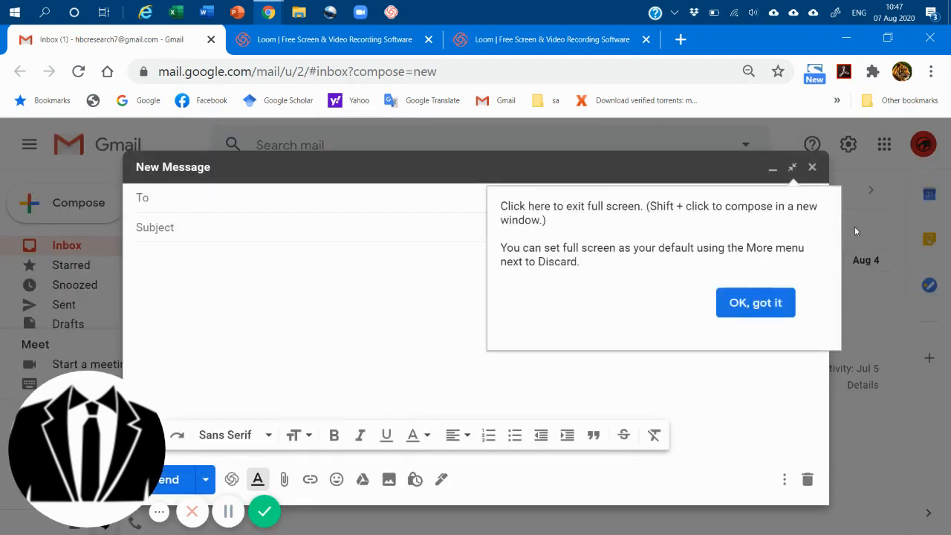
click(752, 304)
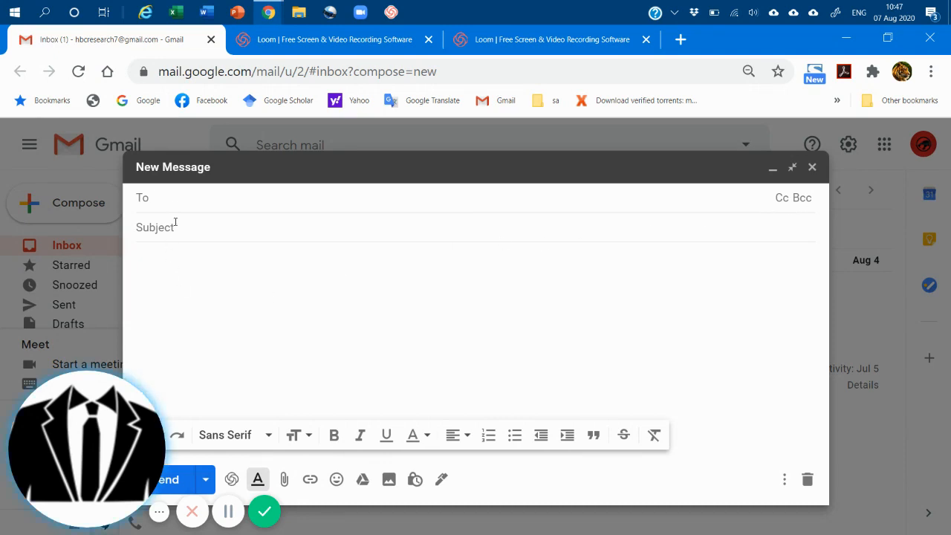
Enter the recipient's e-mail address for the new message.
click(211, 234)
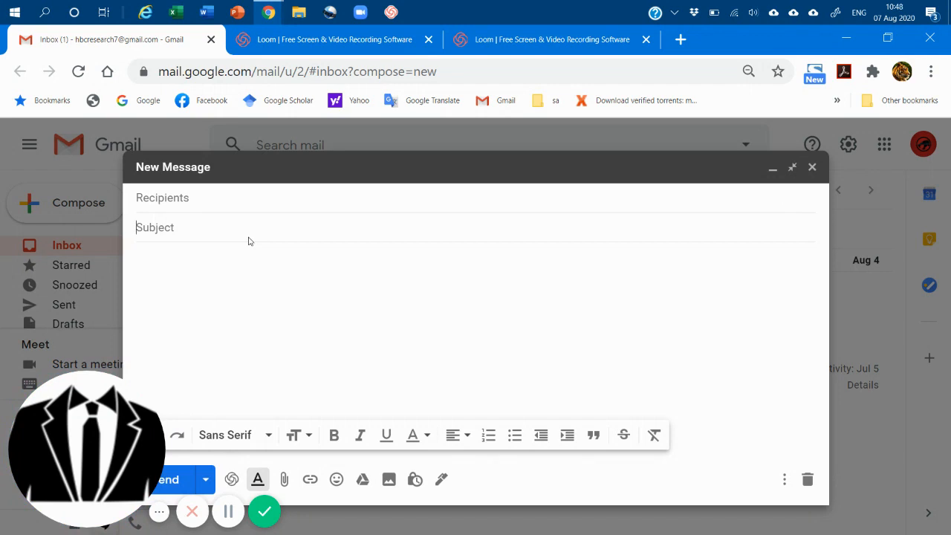
click(394, 206)
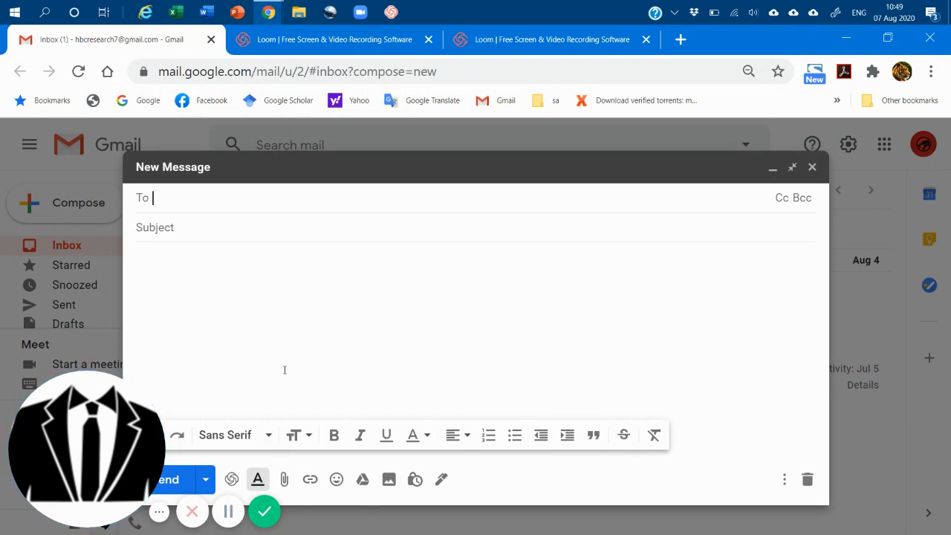
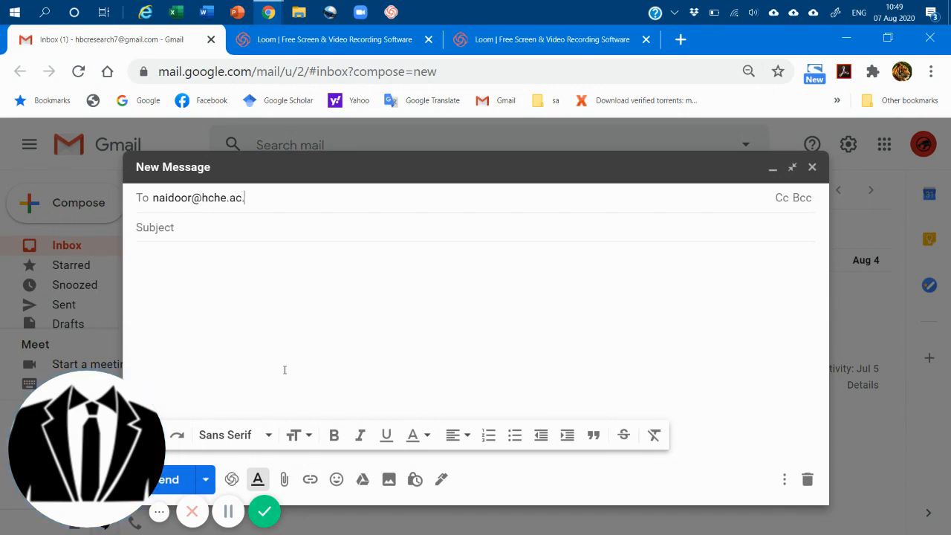
Set the email subject to "Collection of Olives and Payment in Cash".
click(218, 230)
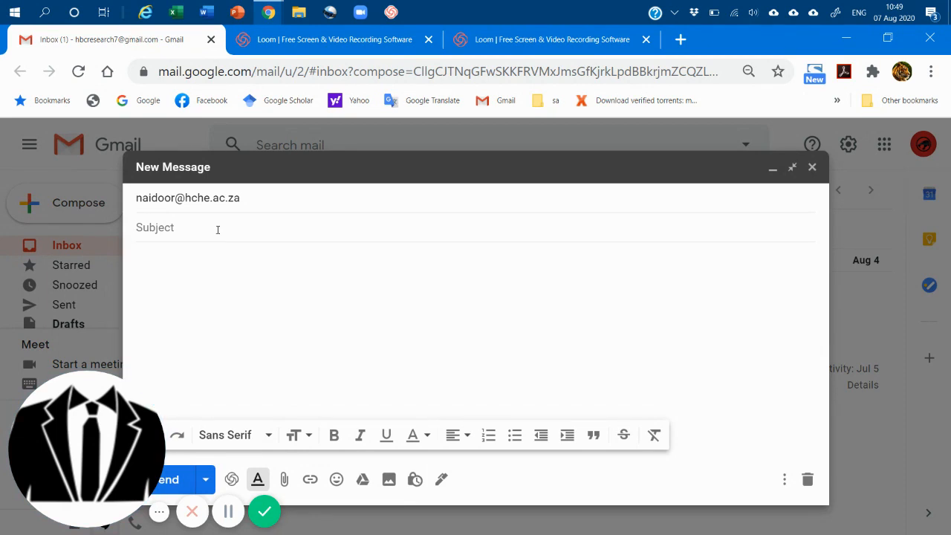
text(Collection of Olives an)
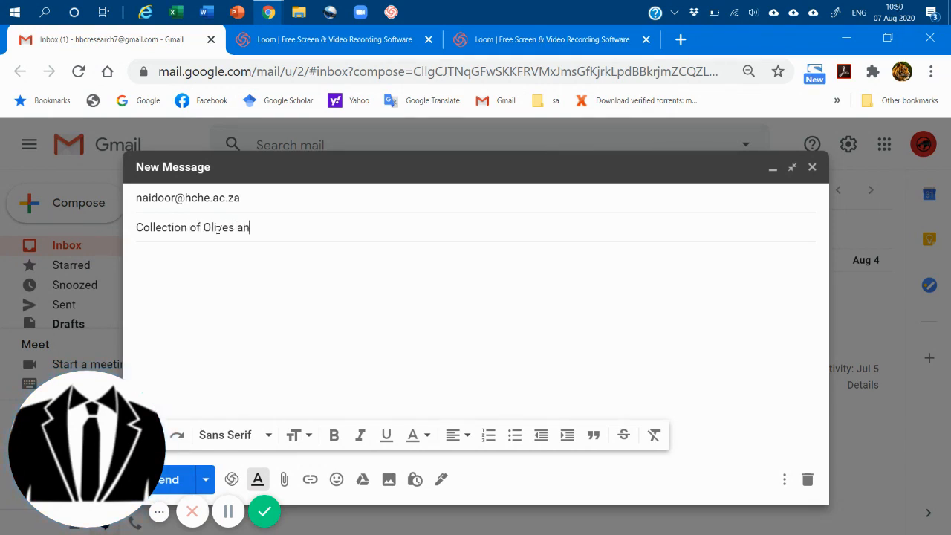
text(d Payment)
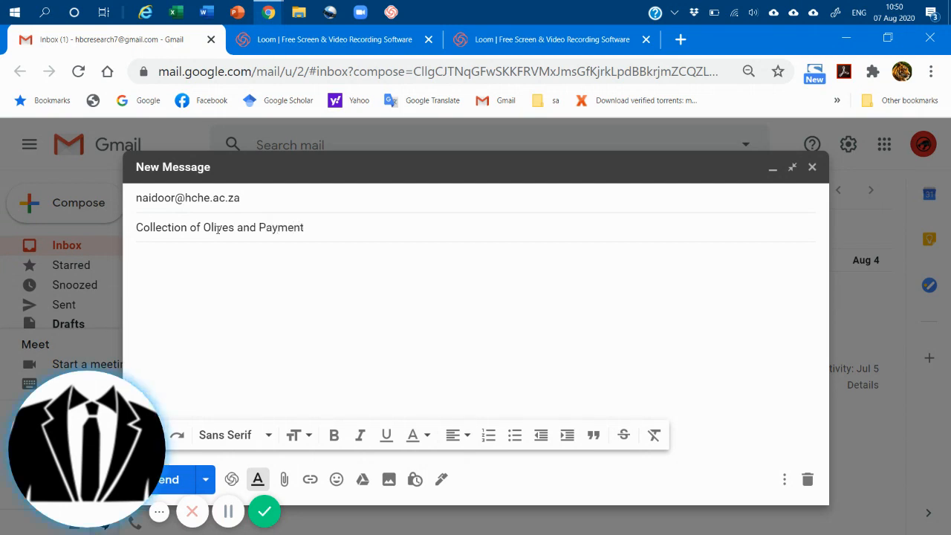
text( in CAsh)
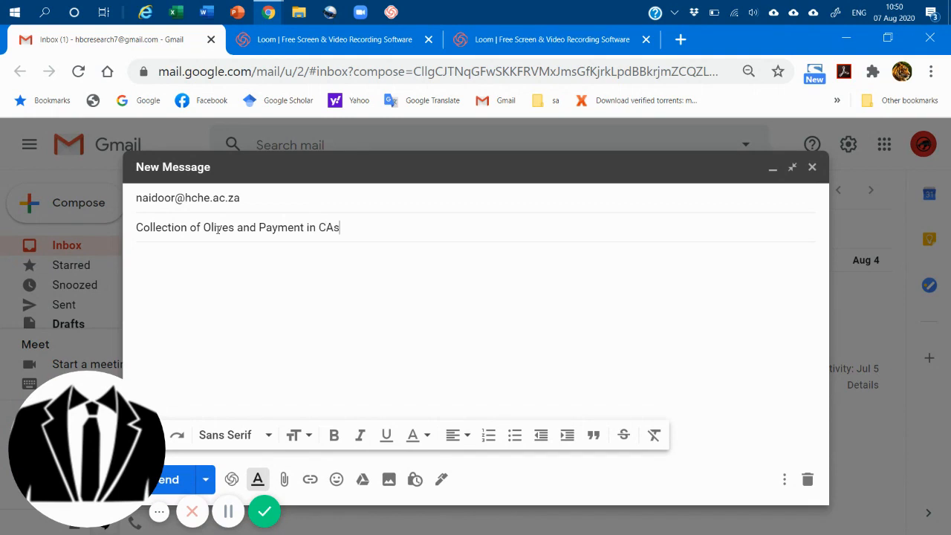
key(BackSpace)
key(BackSpace)
key(BackSpace)
text(ash)
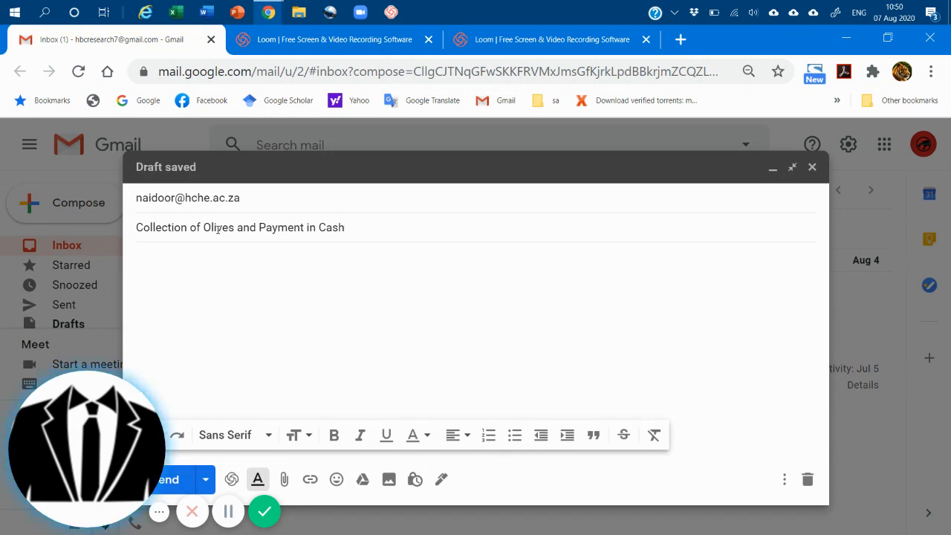
Begin the message body with the greeting "Dear Dr." plus the recipient's surname and a comma, followed by a blank line.
click(234, 280)
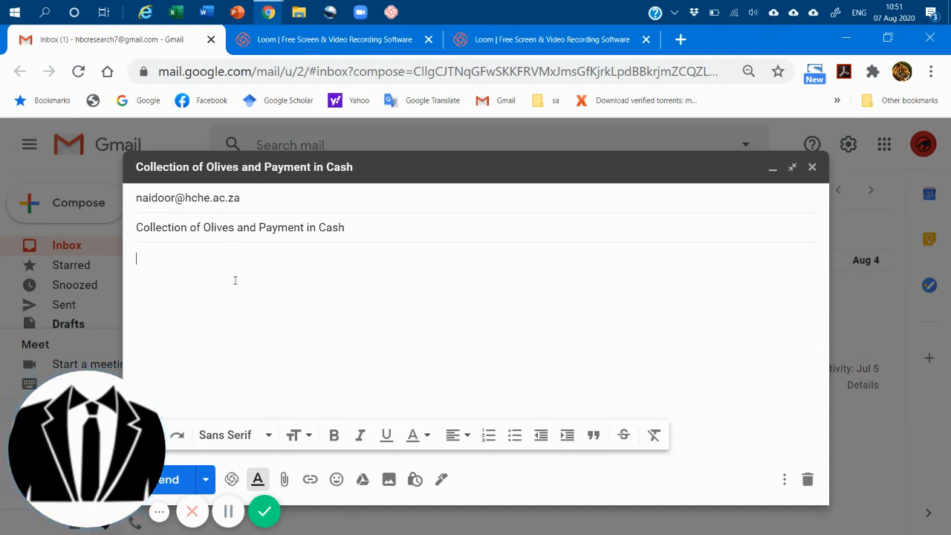
text(Dear Dr. Naidoo,)
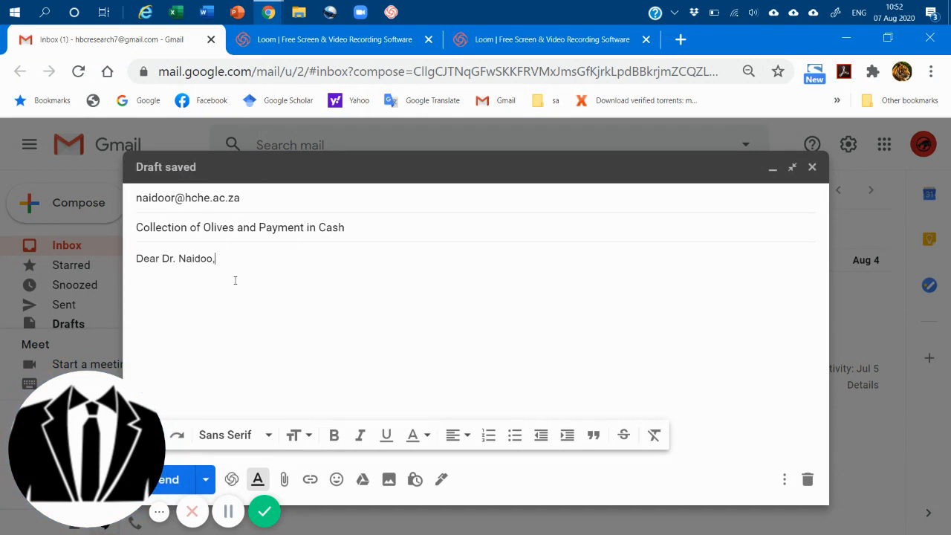
key(Return)
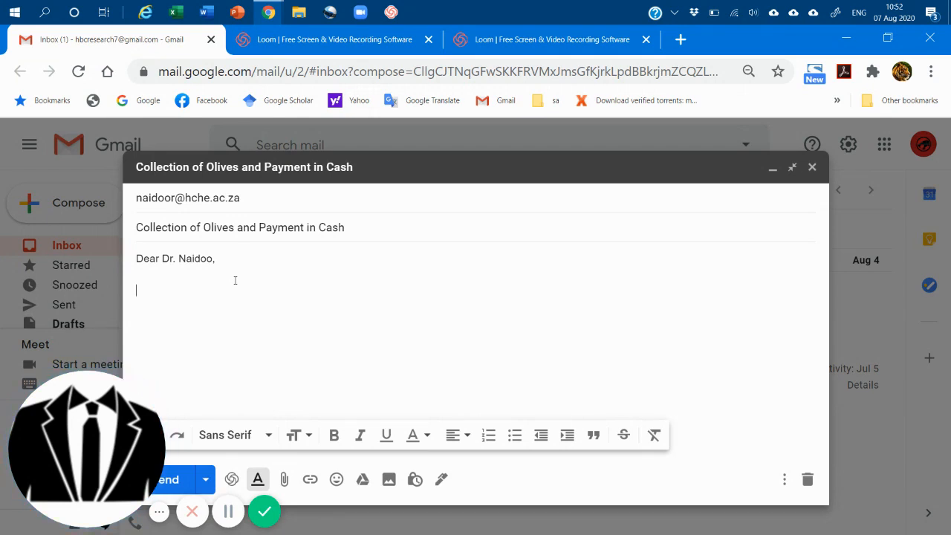
Write the opening sentence "I trust you are safe during this pandemic" below the greeting.
text(I trust you ar)
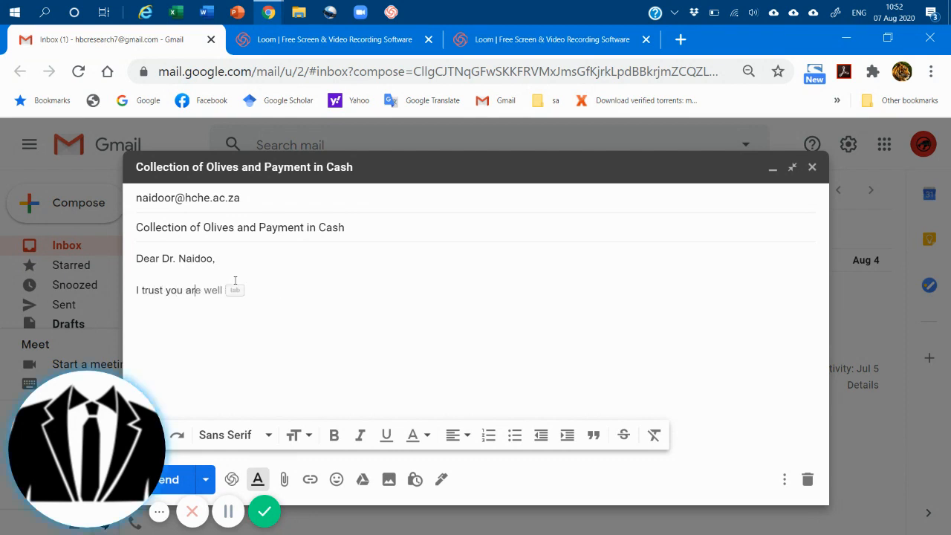
text(e safe )
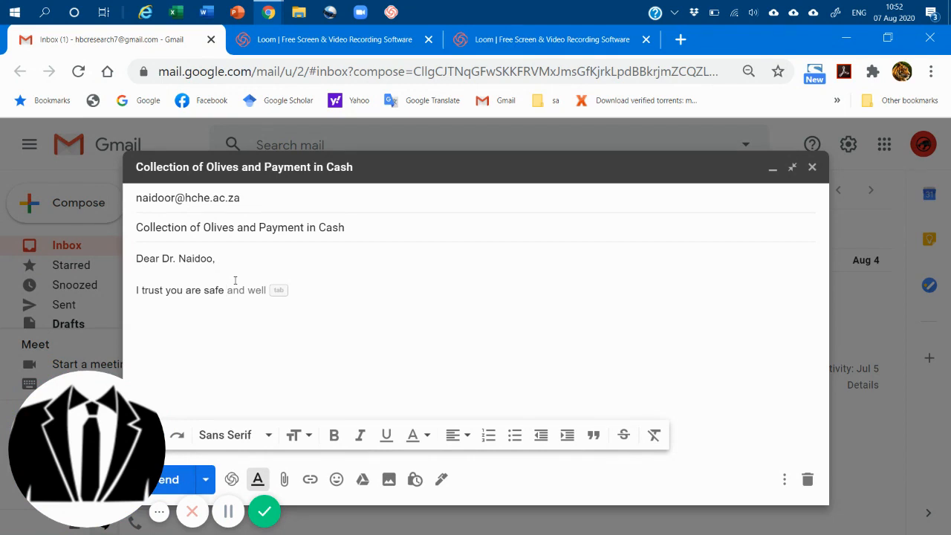
text(dur)
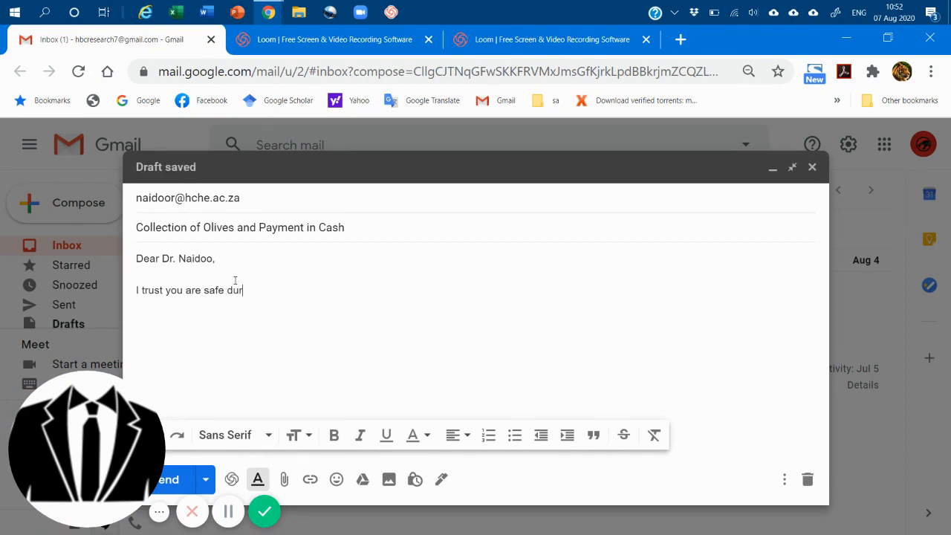
text(ing this ti)
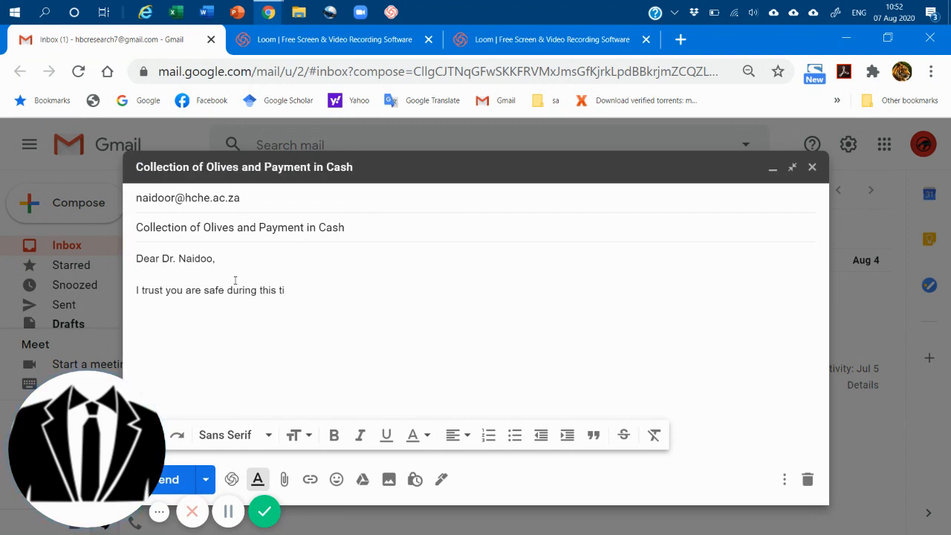
key(BackSpace)
key(BackSpace)
text(p)
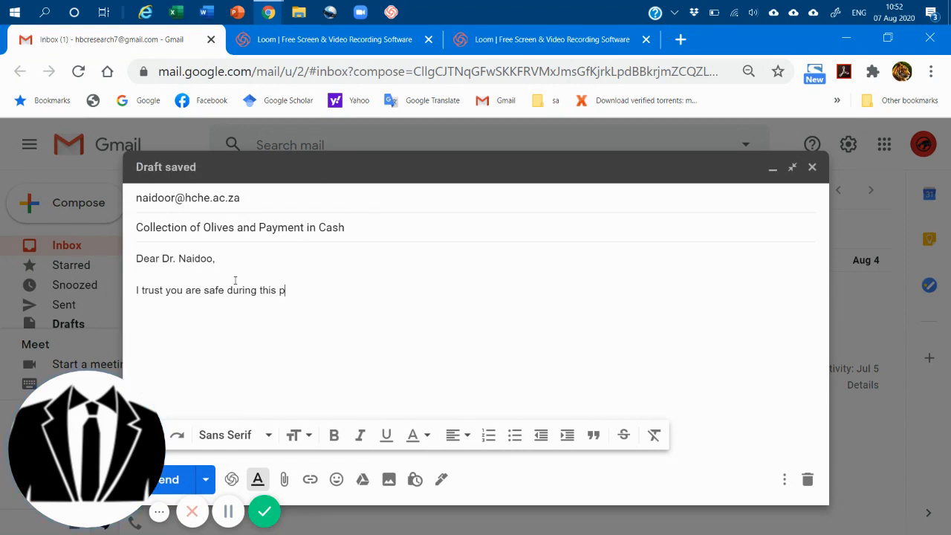
text(andemic)
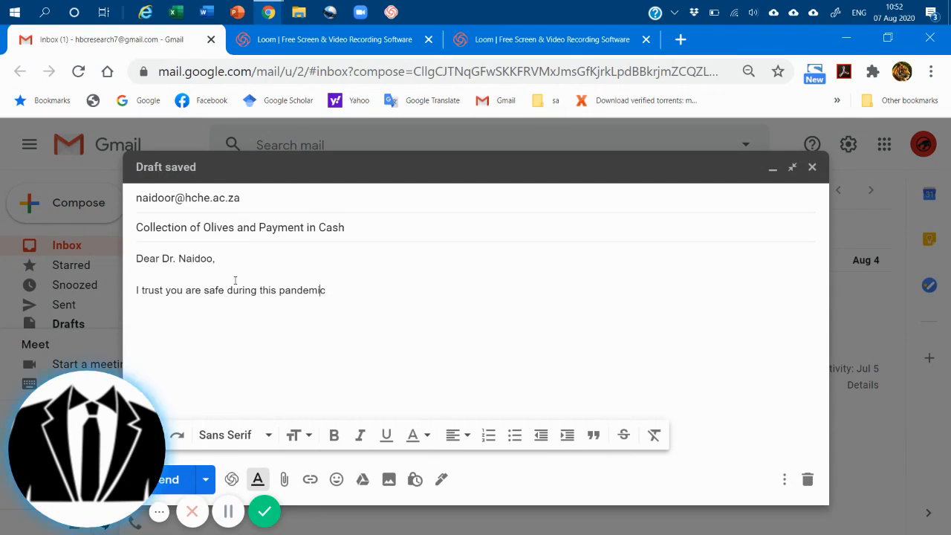
Insert "keeping" before "safe" in the opening sentence and end the sentence with a period.
key(Left)
key(Left)
key(Left)
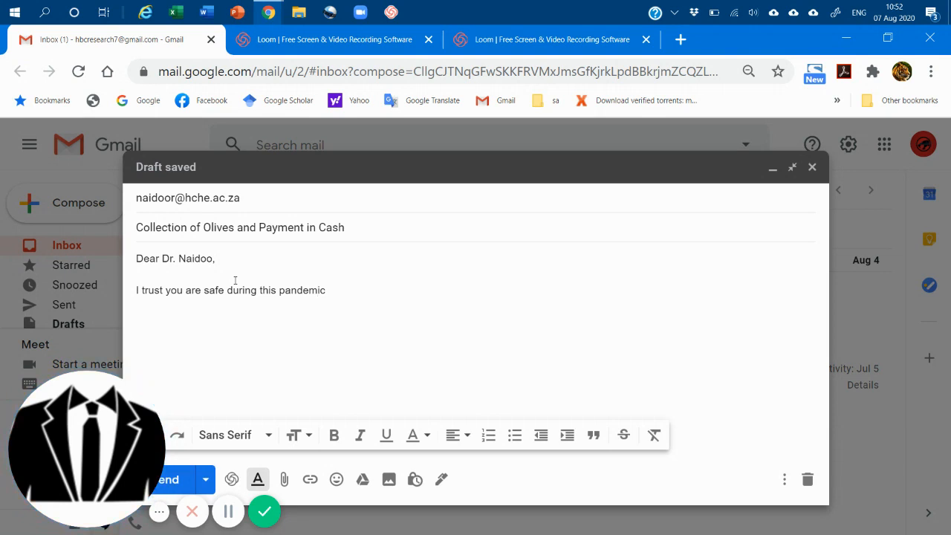
key(Left)
key(Left)
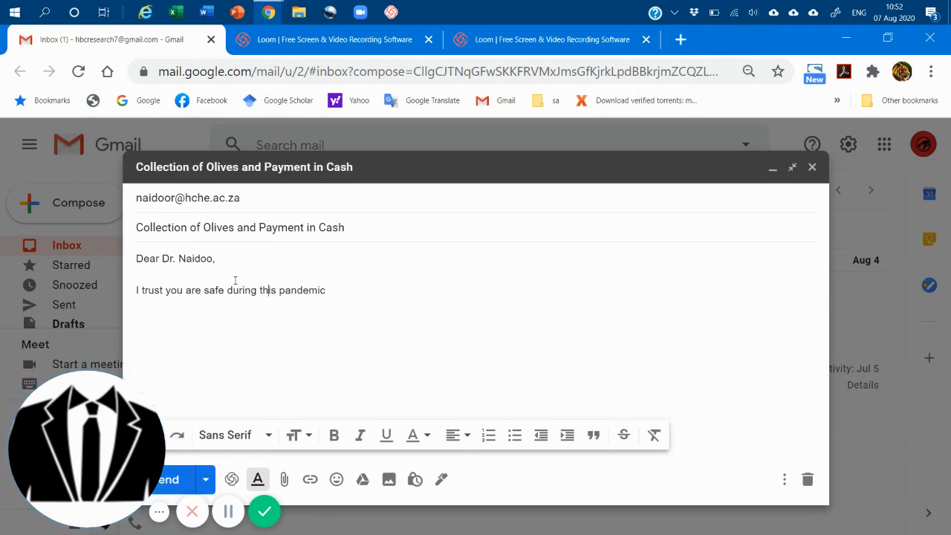
key(Left)
key(Left)
key(Left)
key(Left)
key(Left)
key(Left)
key(Left)
key(Left)
key(Left)
text(keeping)
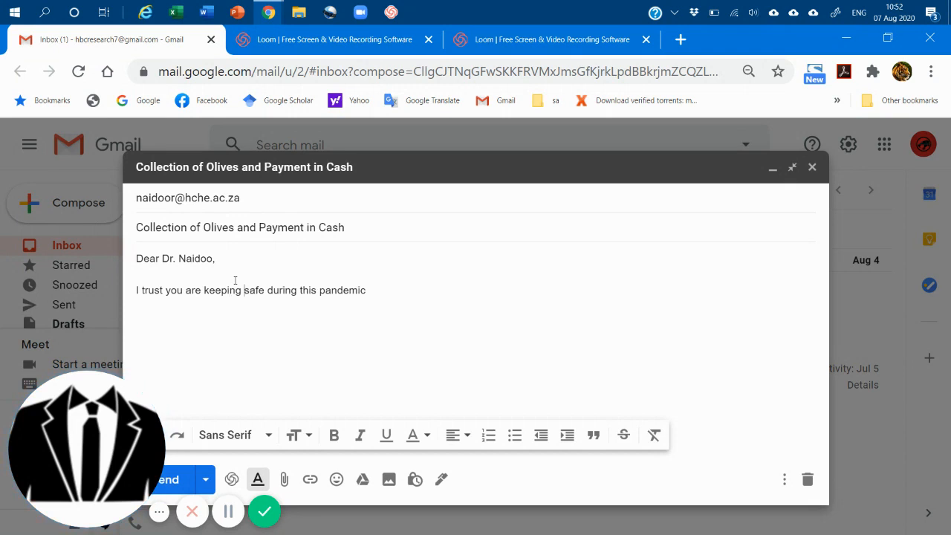
key(Right)
key(Right)
key(Right)
key(Right)
key(Right)
key(Right)
key(Right)
key(Right)
key(Right)
key(Right)
key(Right)
key(Right)
key(Right)
key(Right)
key(Right)
key(Right)
key(Right)
key(Right)
key(Right)
key(Right)
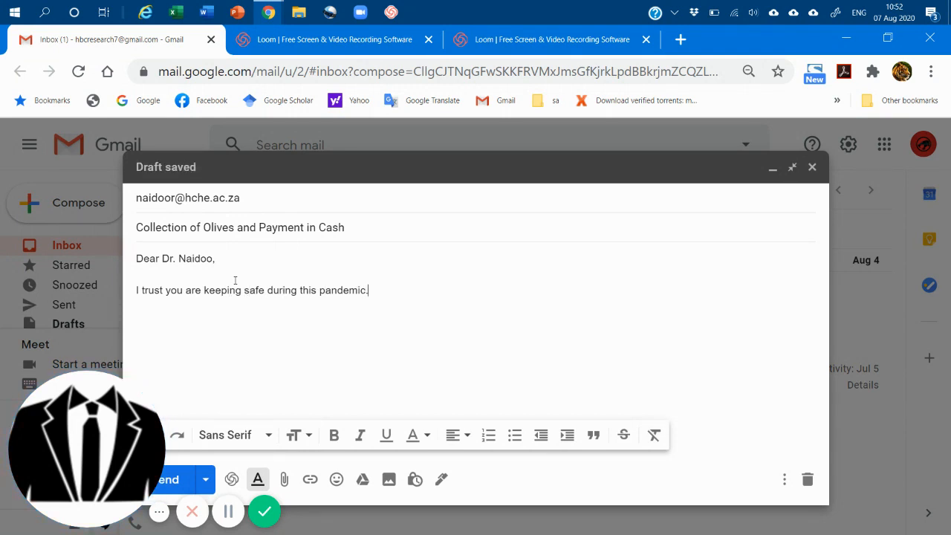
Add a new paragraph, separated by a blank line, reading "Your olives are ready for collection".
key(Return)
key(Return)
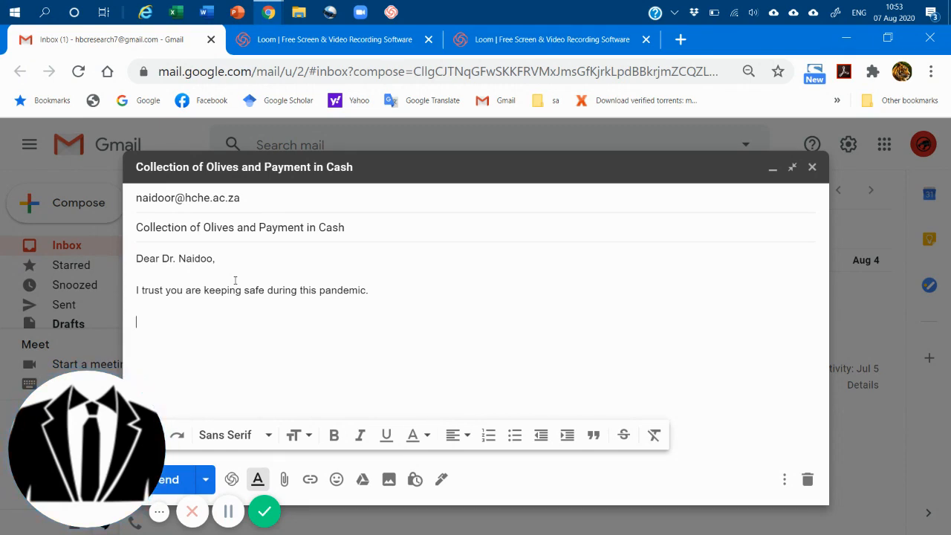
text(Your olives are read)
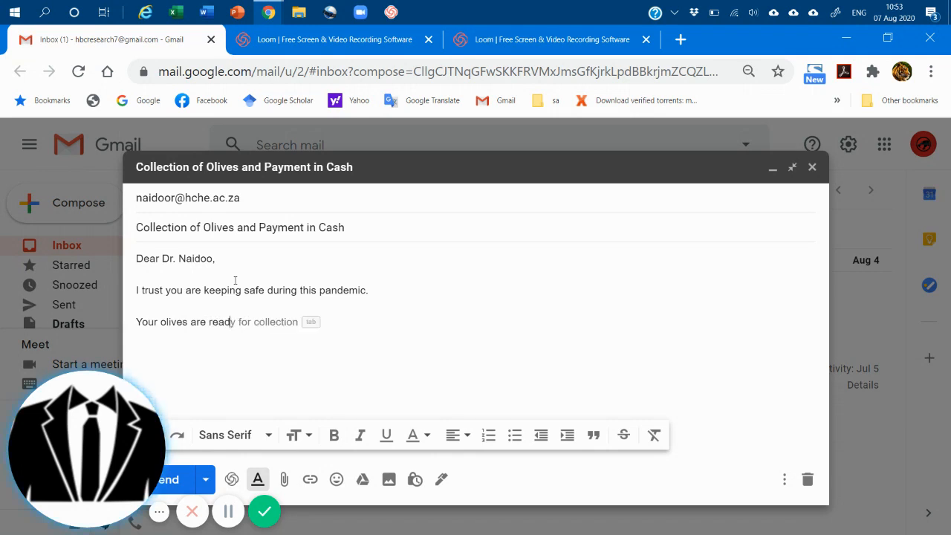
text(y for collection)
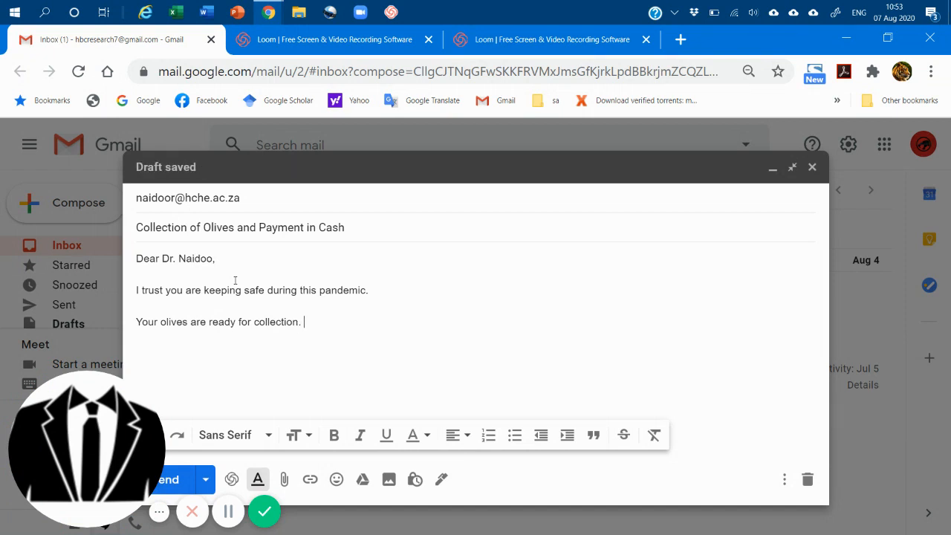
End the collection sentence with a period and add "Please pay in cash at the checkout counter." after it.
text(. Please pay i)
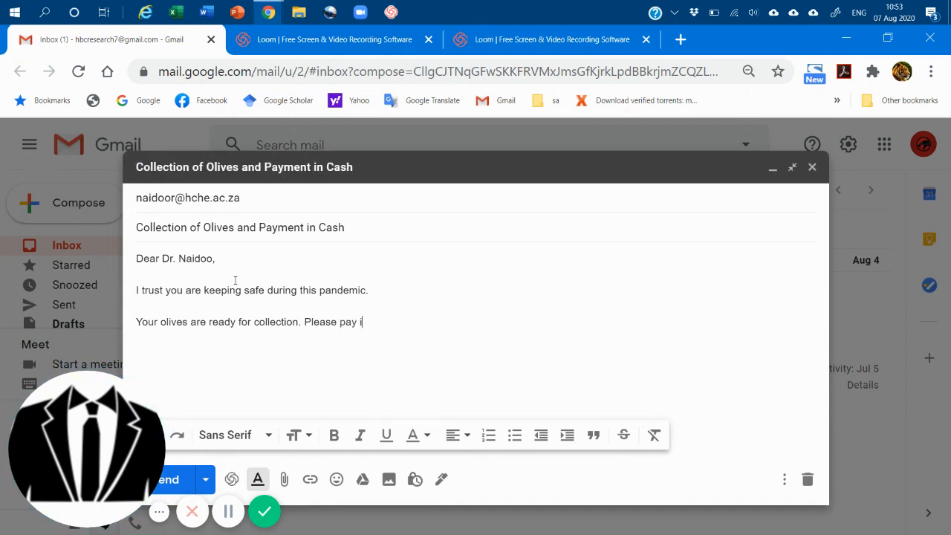
text(n cash at the)
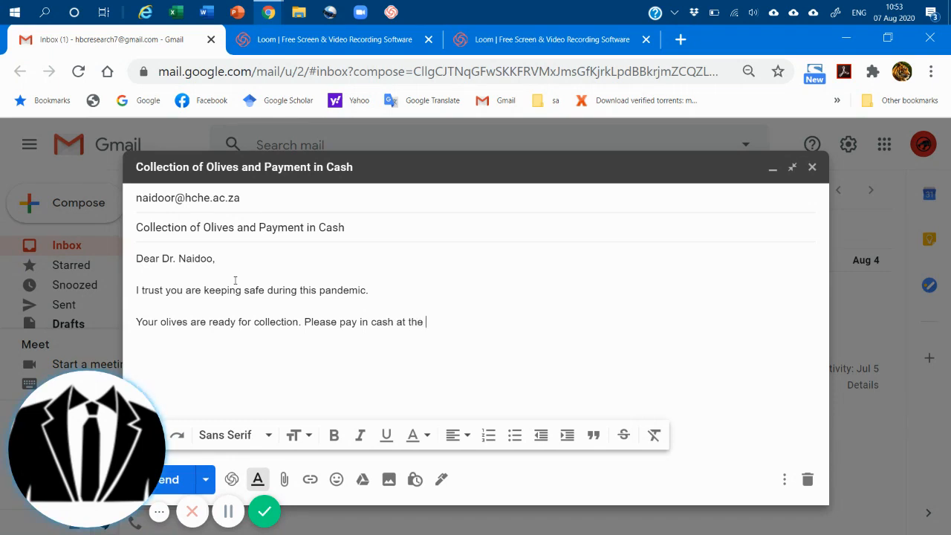
text( checkout )
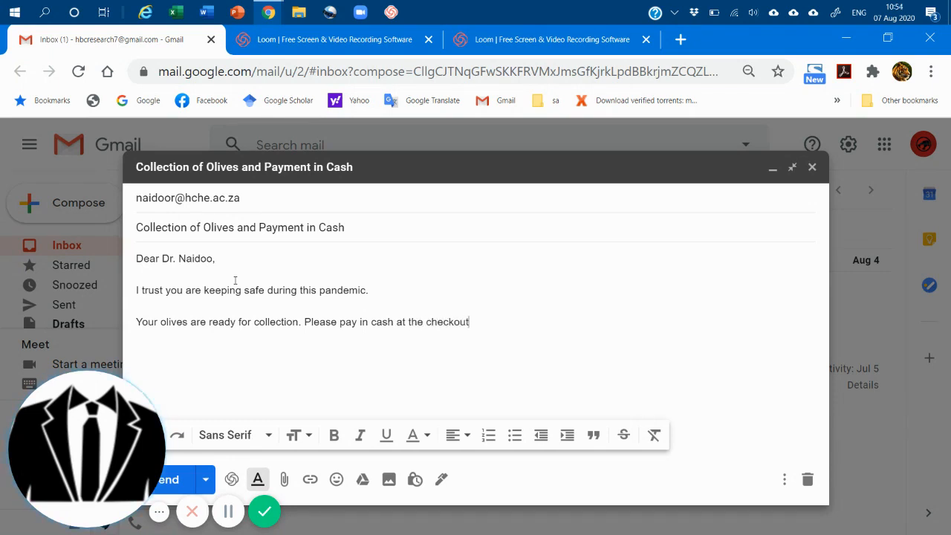
text(counter.)
Start a new line below the payment sentence with "Olives are placed in plastic bags".
key(Return)
text(Ol)
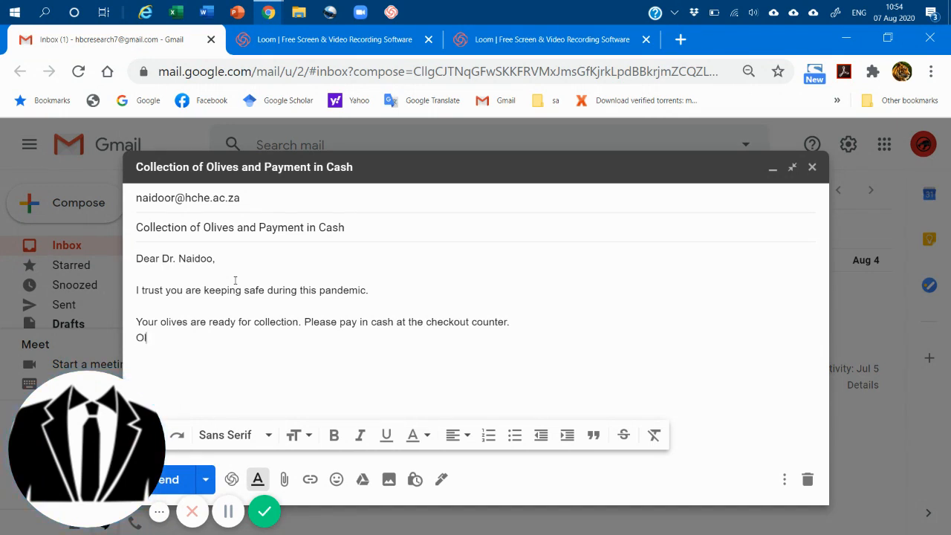
text(ives are placed in)
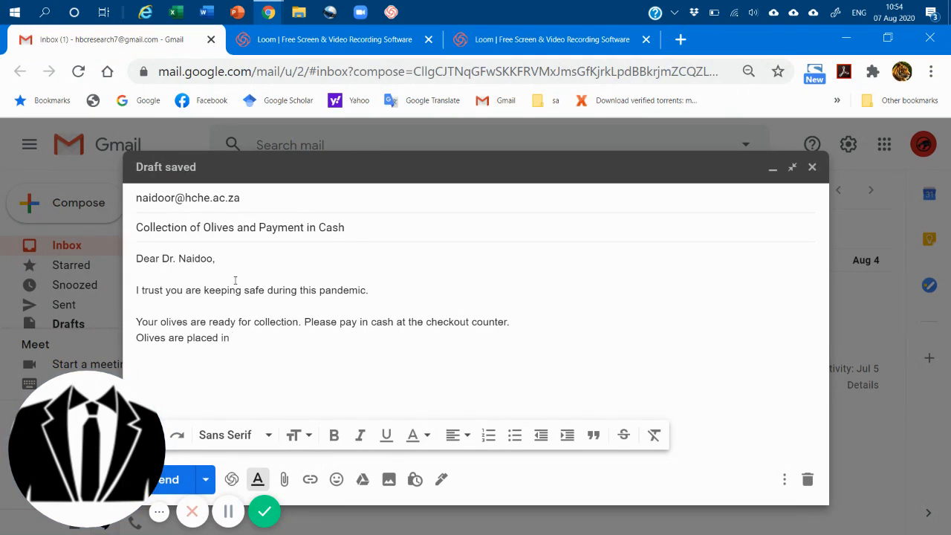
text( pl)
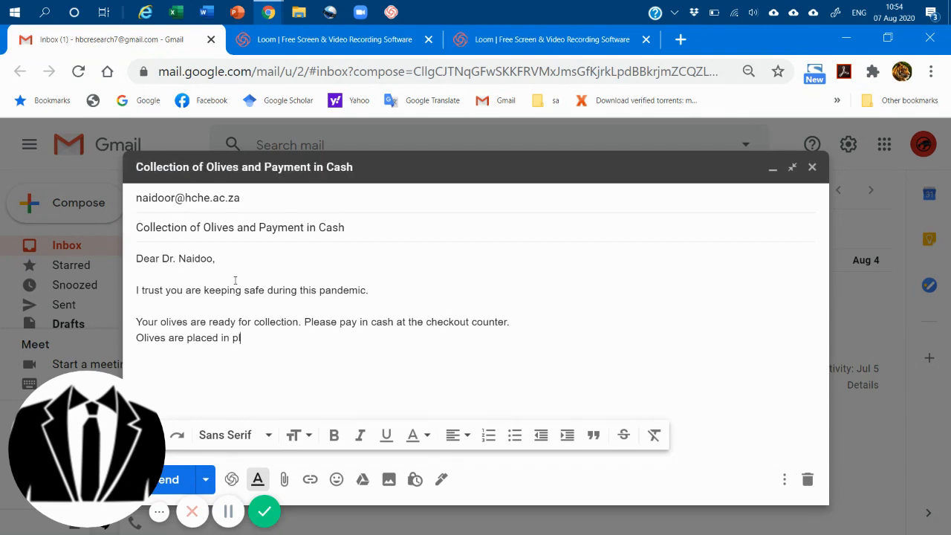
text(astic bags please ens)
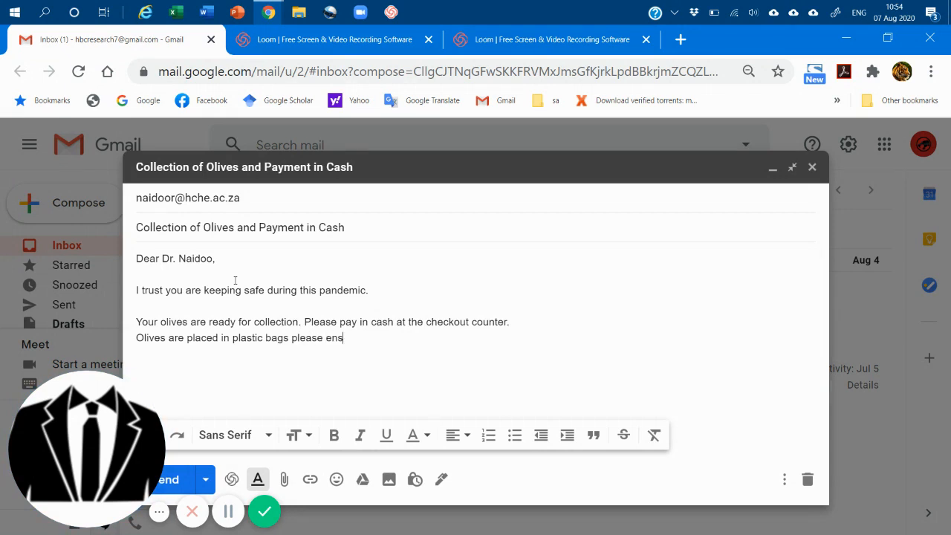
text(ure you have enough room )
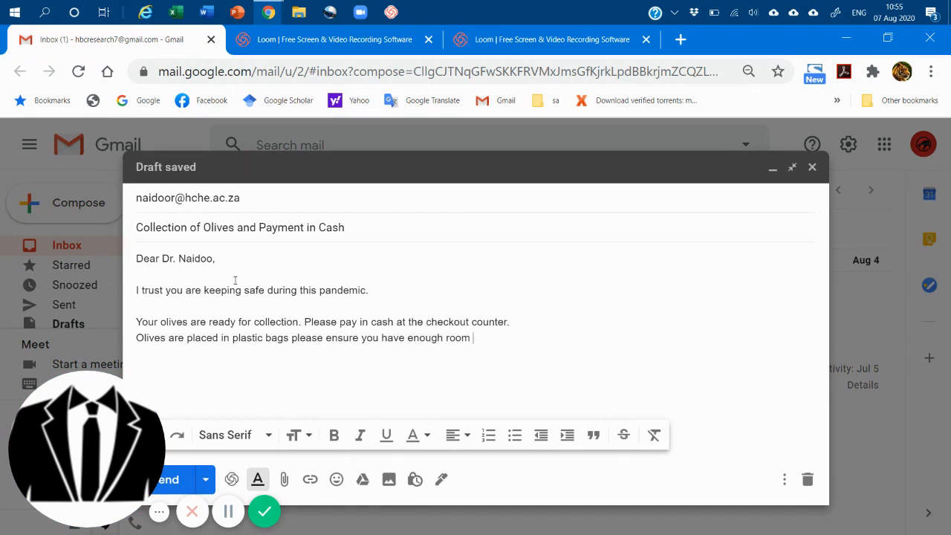
text(in your vehicle )
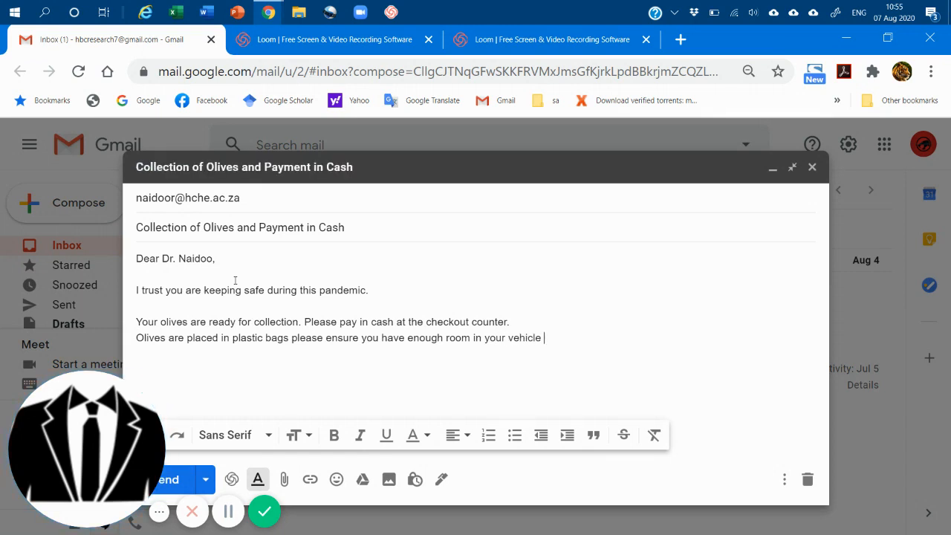
text(for transportation of the)
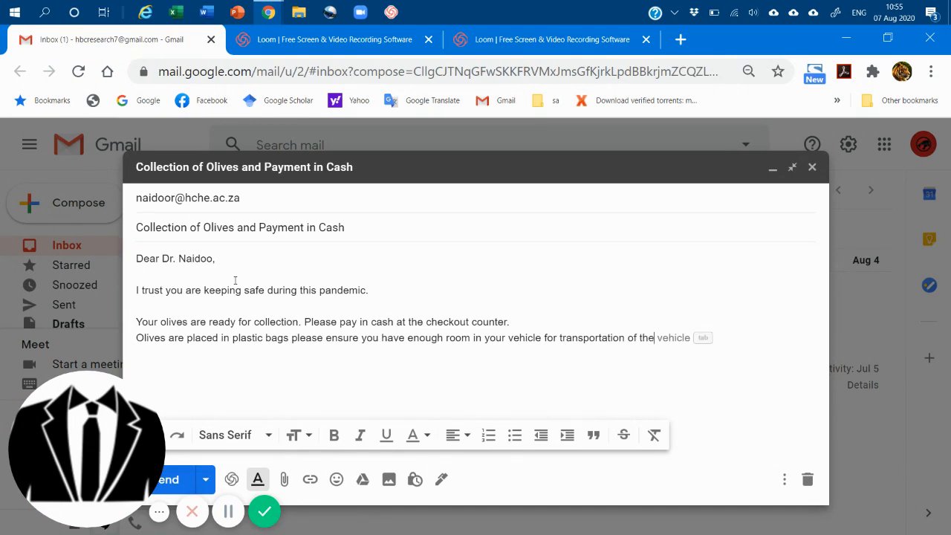
text( quantity you )
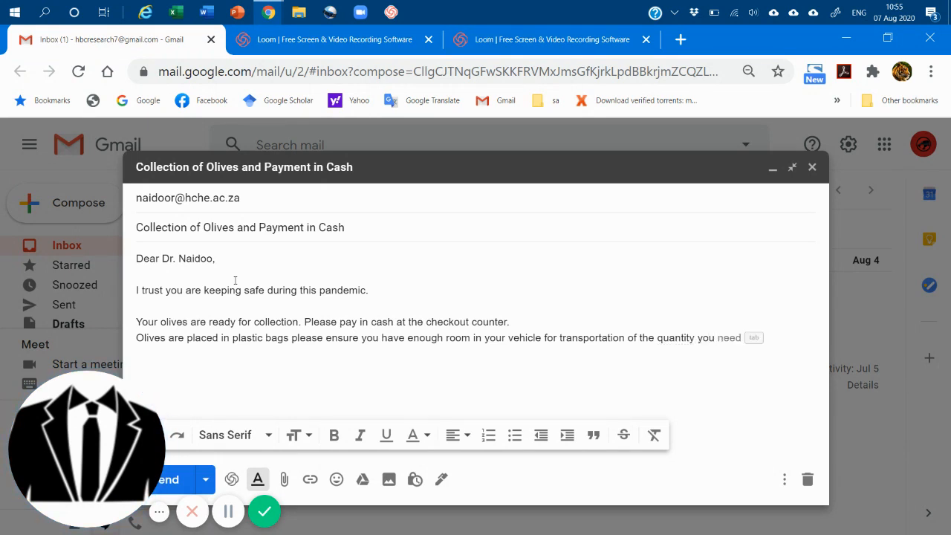
text(p)
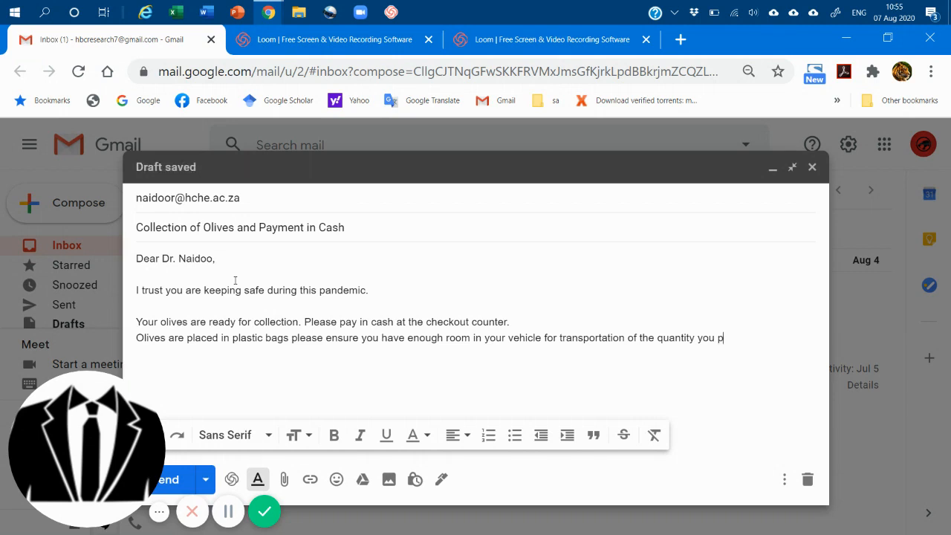
text(urchased.)
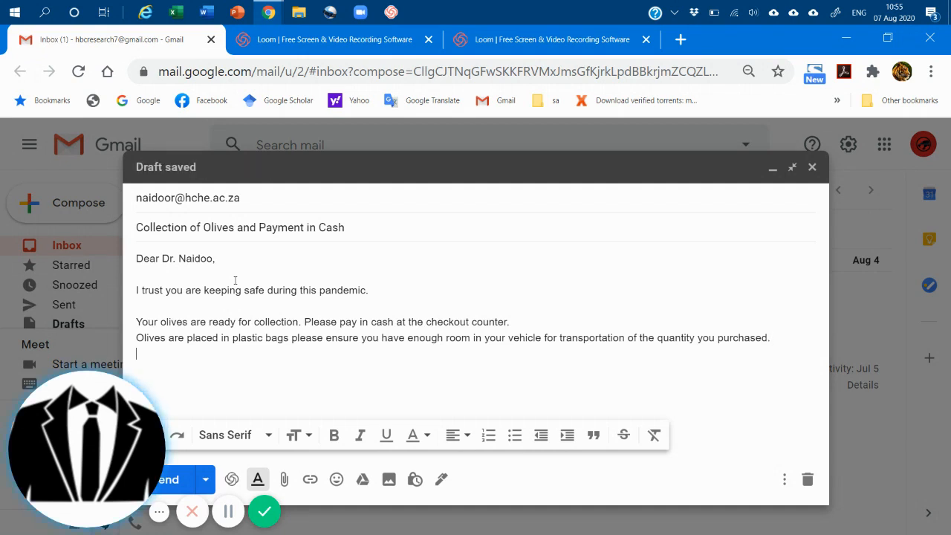
Begin another line with "Should you not be able to pay in cash EFT is also accepted".
key(Return)
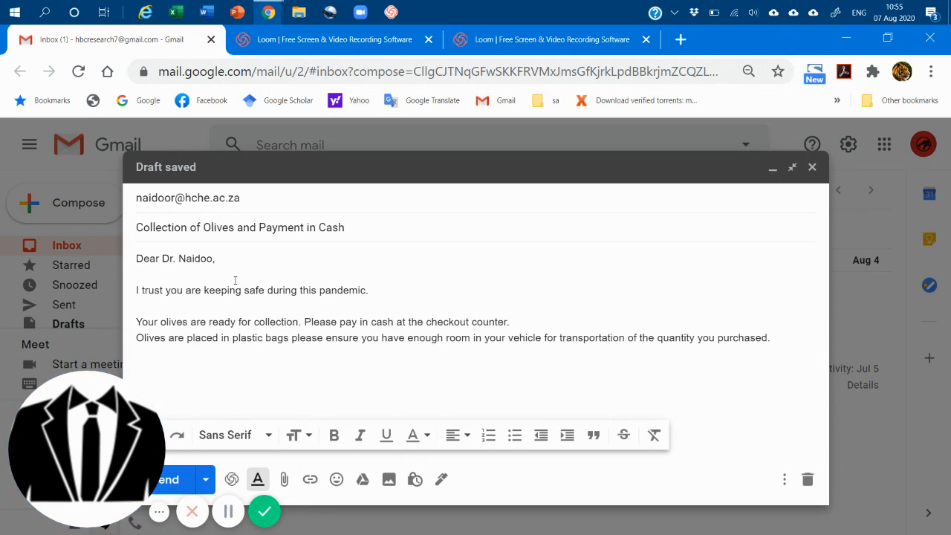
text(Should )
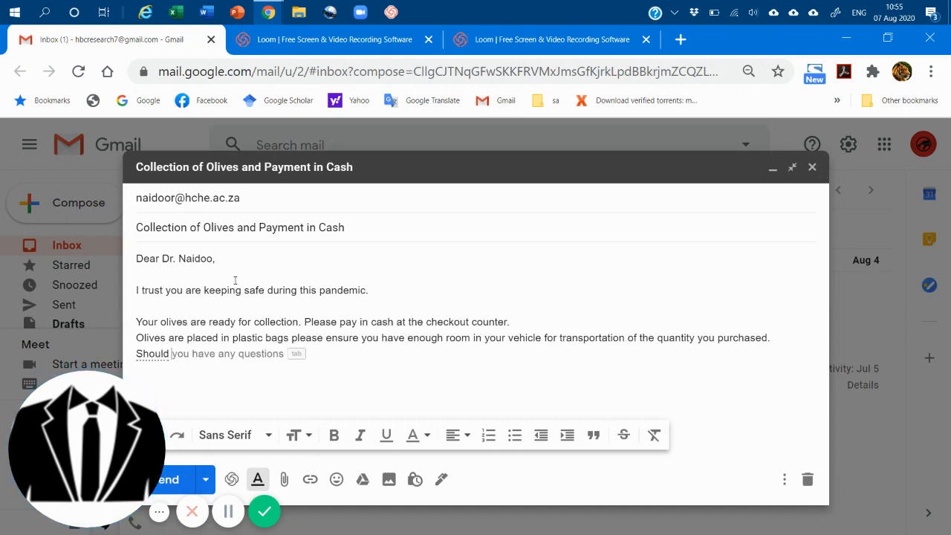
text(you not be )
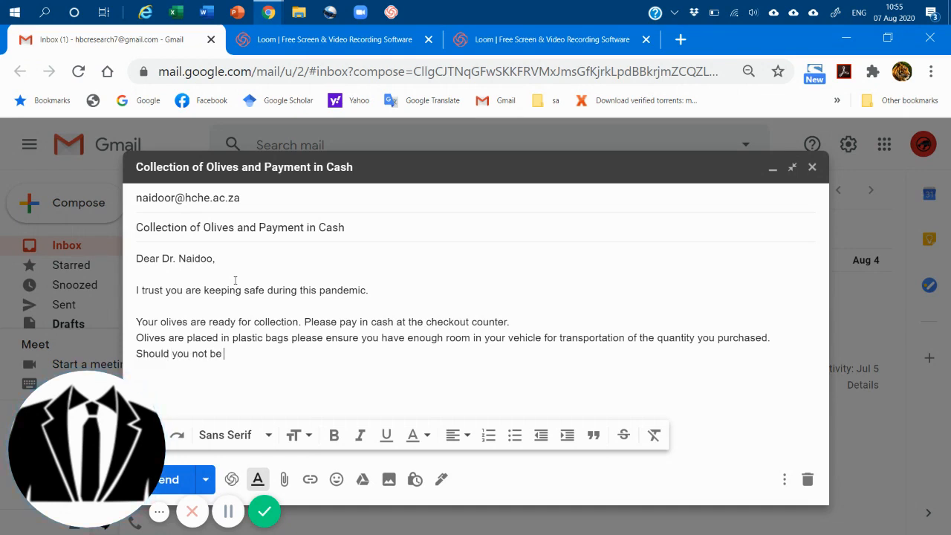
text(able to pay in cash EFT)
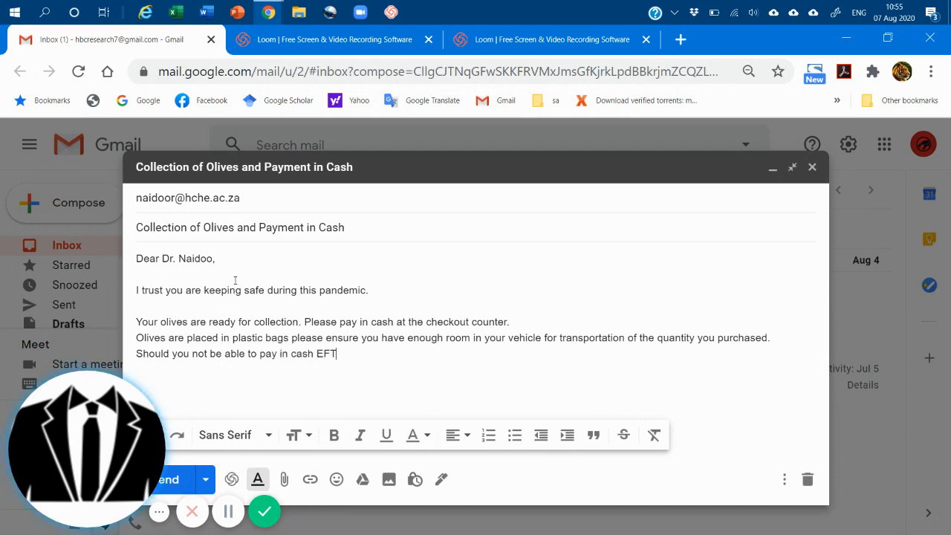
text( is also)
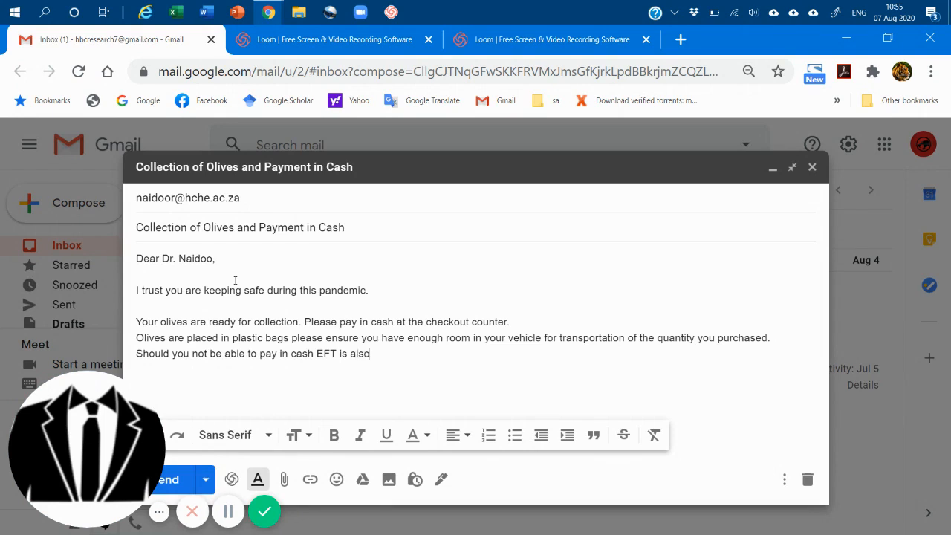
text( accepted, detail)
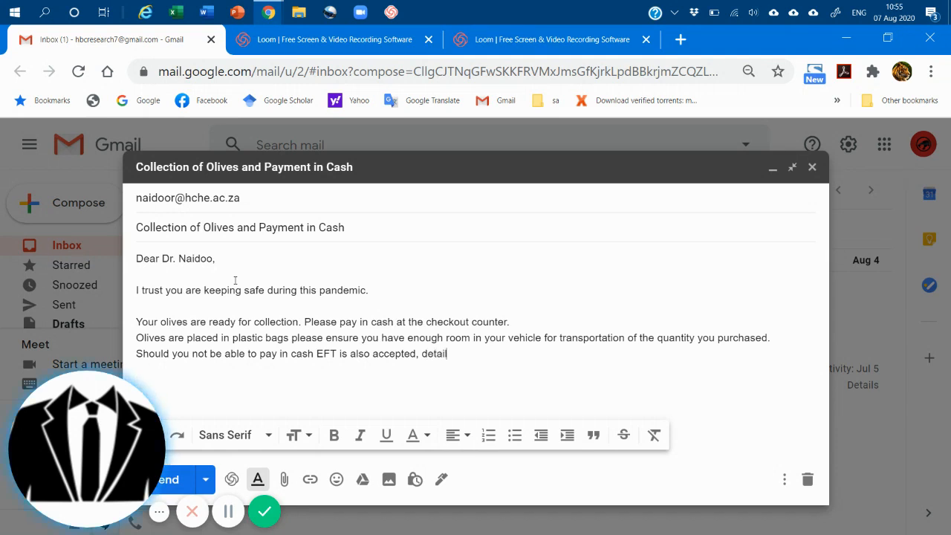
text(s will be p)
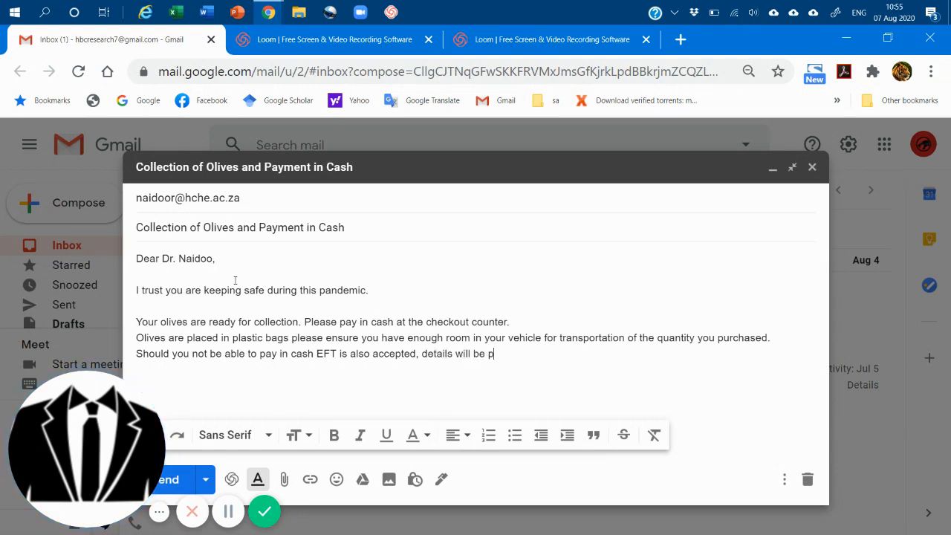
text(rovided by )
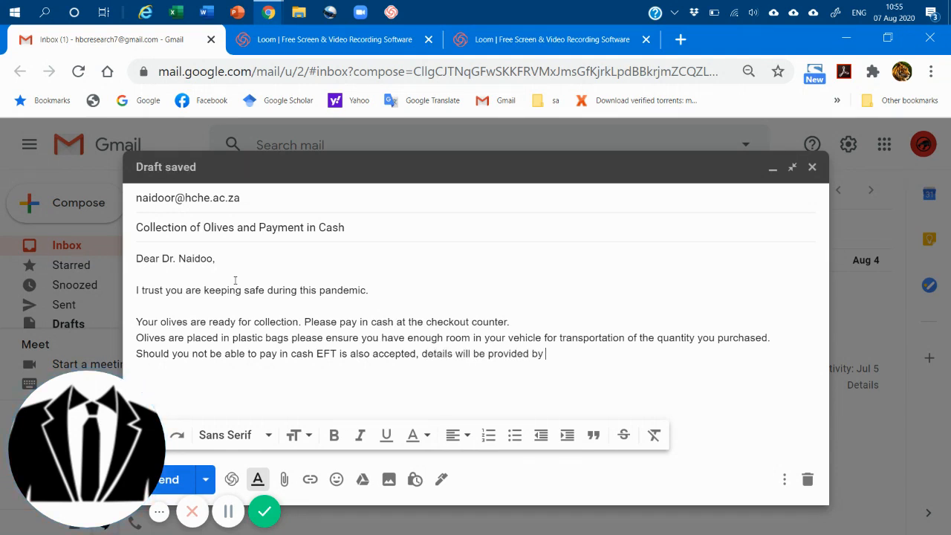
text(the checkout)
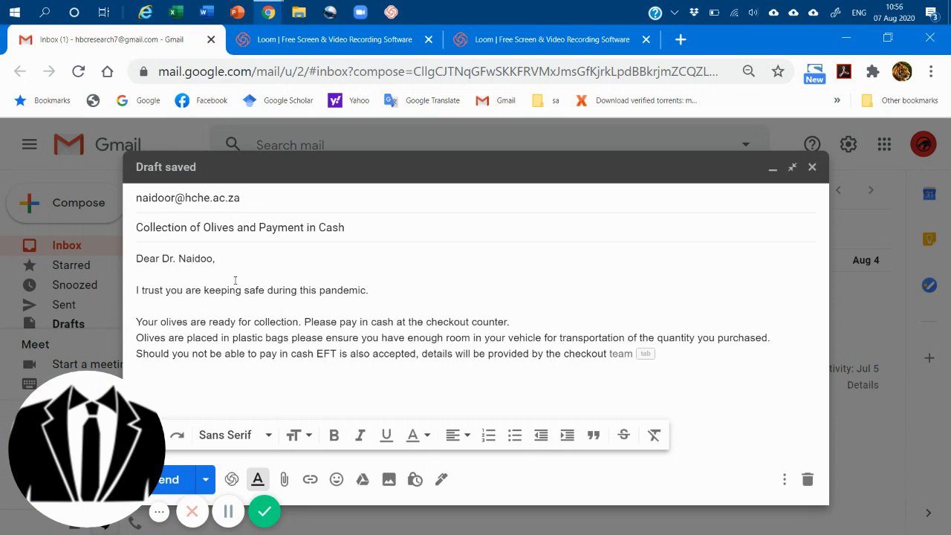
text( perso)
text(nell)
text(.)
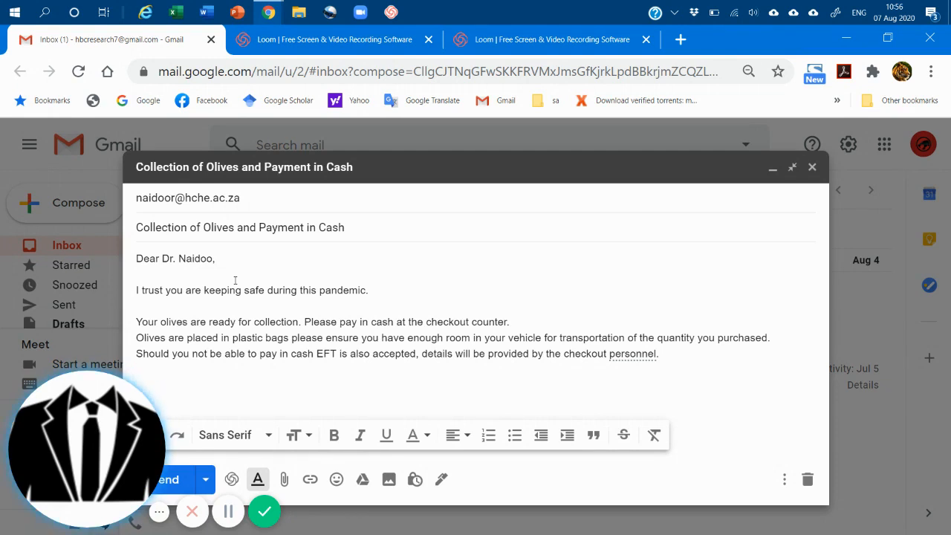
Add the closing "Yours Sincerely," below the body text, separated by a blank line.
text(Your)
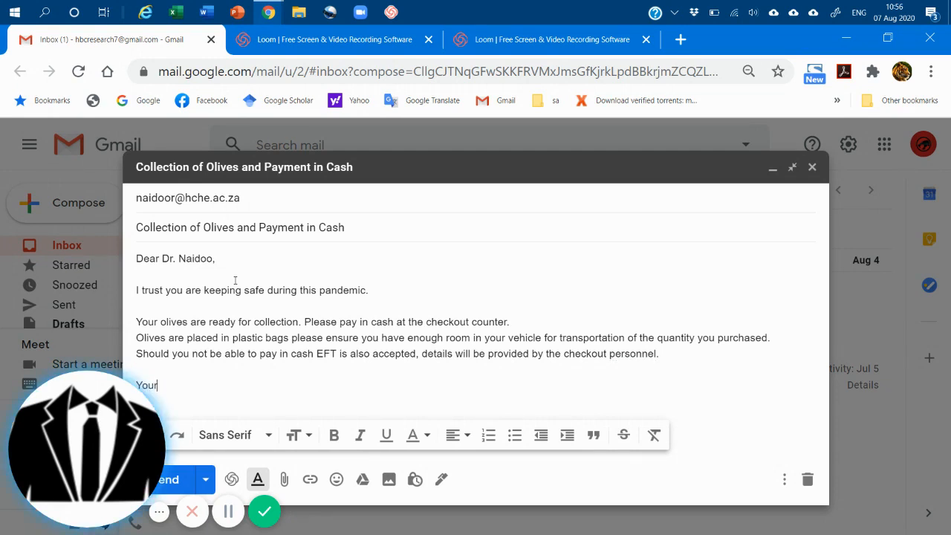
text(s Sinc)
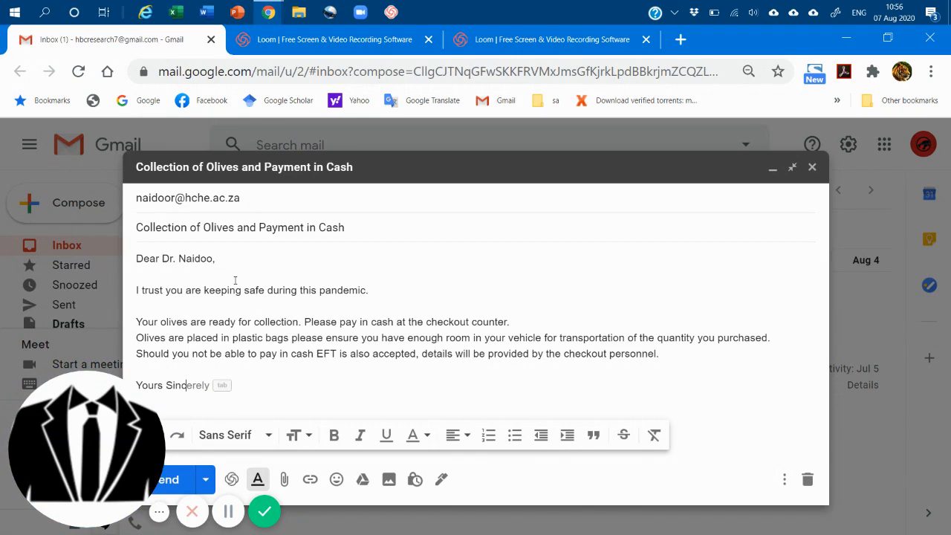
text(erely,)
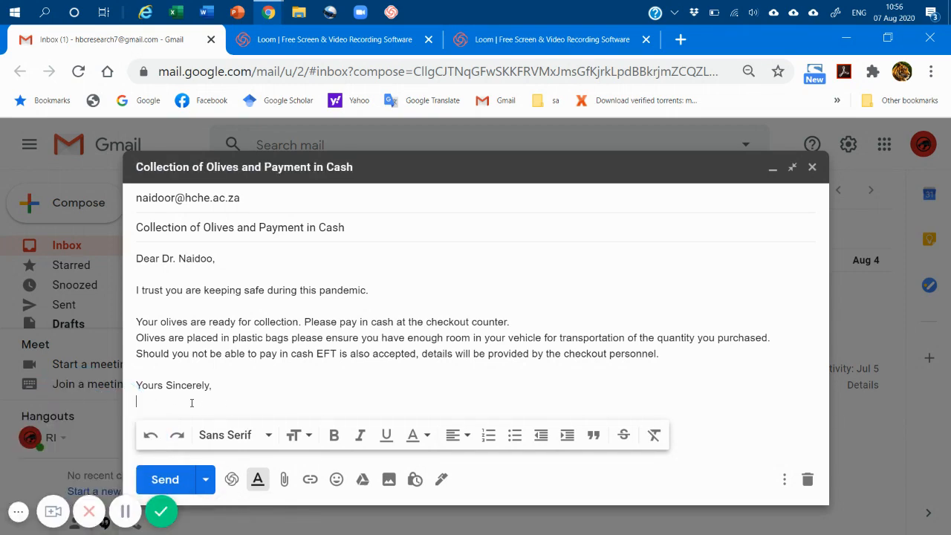
Sign the email with the sender's title and full name, leaving a blank line under the closing.
key(Return)
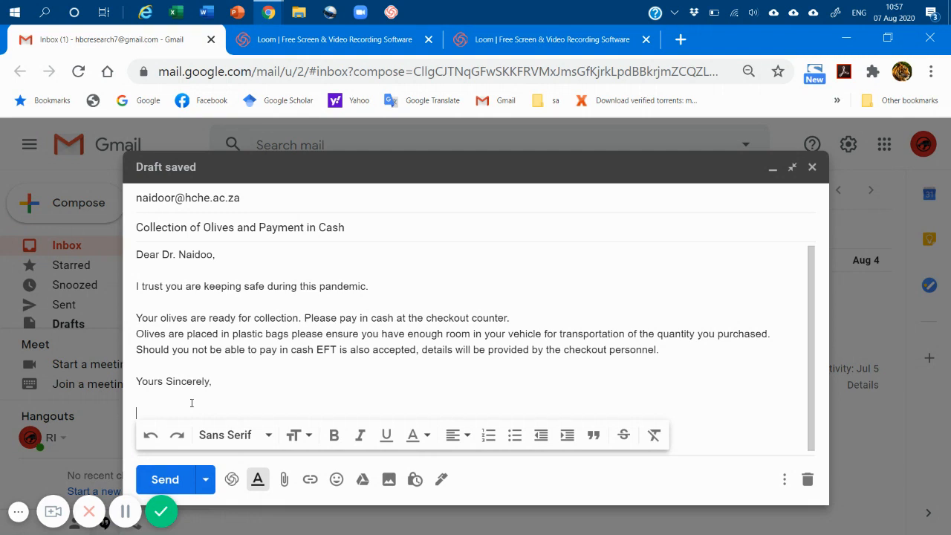
text(Mr)
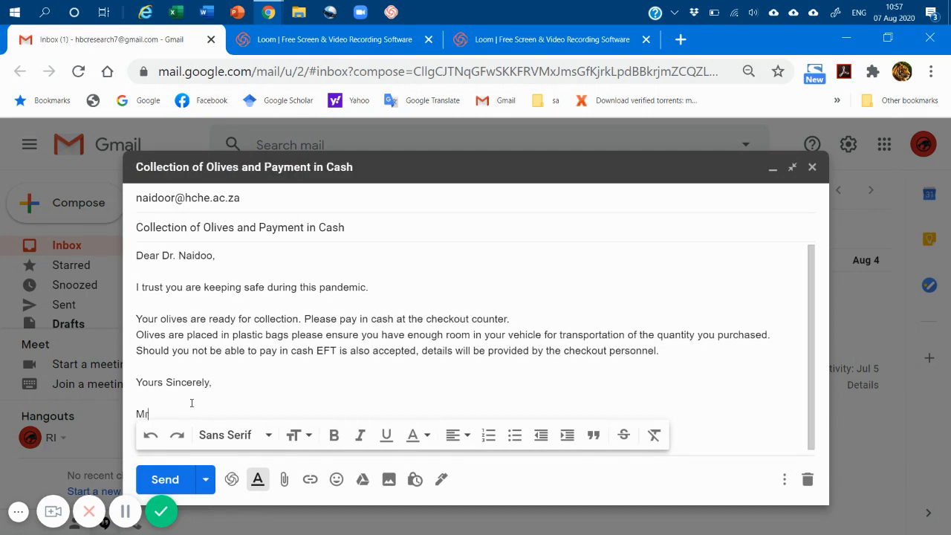
Insert a comma after "cash" in the sentence about EFT payment.
click(313, 350)
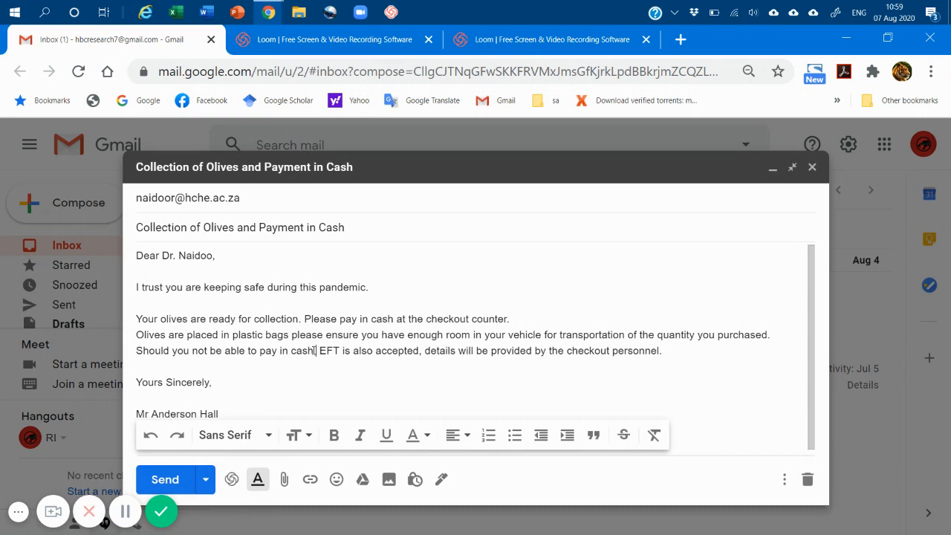
text(,)
scroll(173, 359, down, 1)
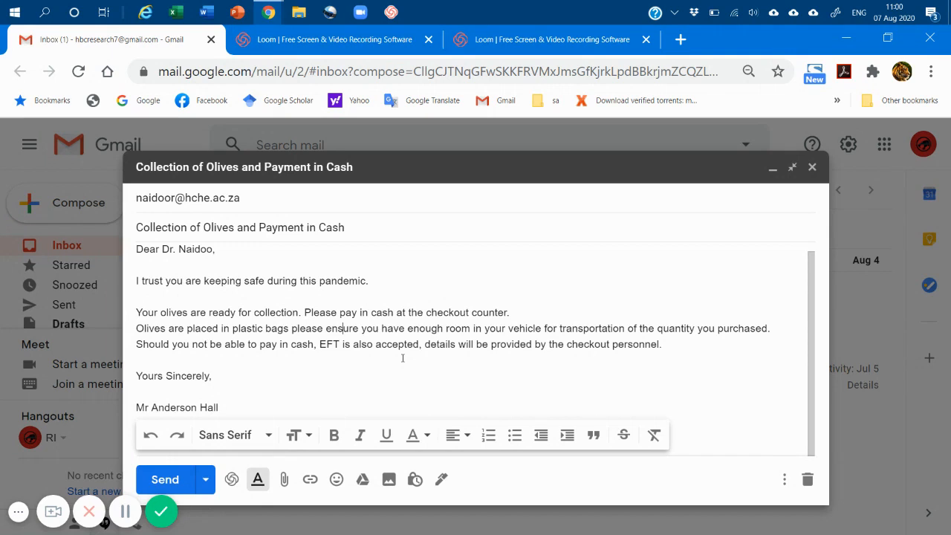
click(269, 437)
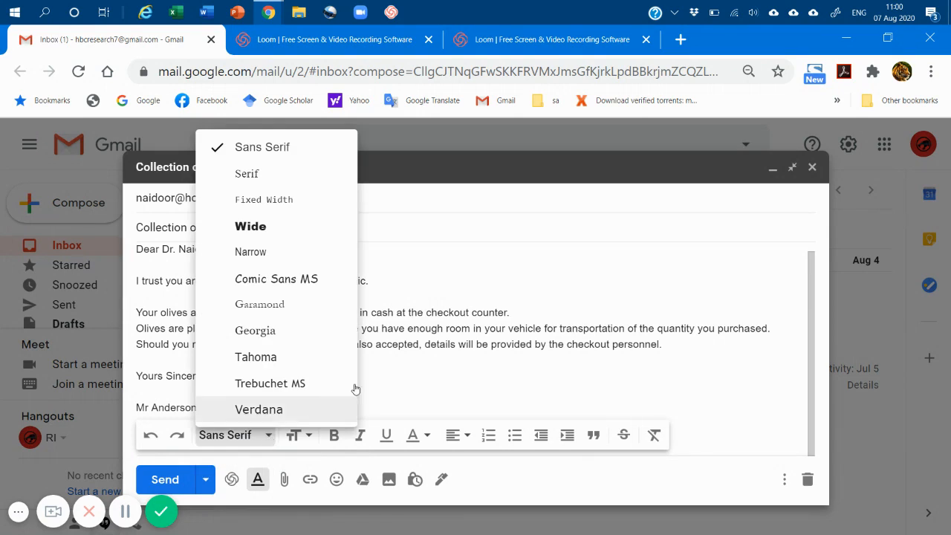
click(473, 328)
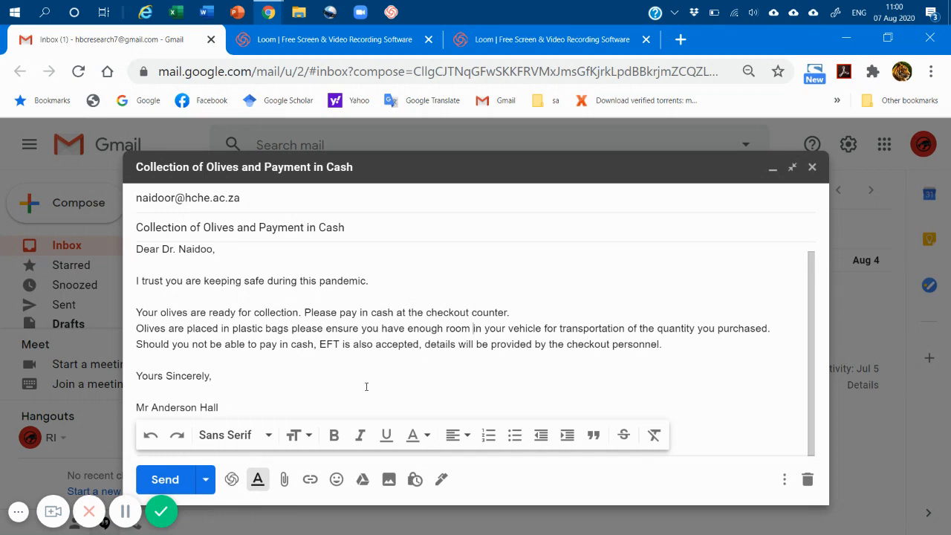
Send the finished email about olive collection to the customer.
click(164, 480)
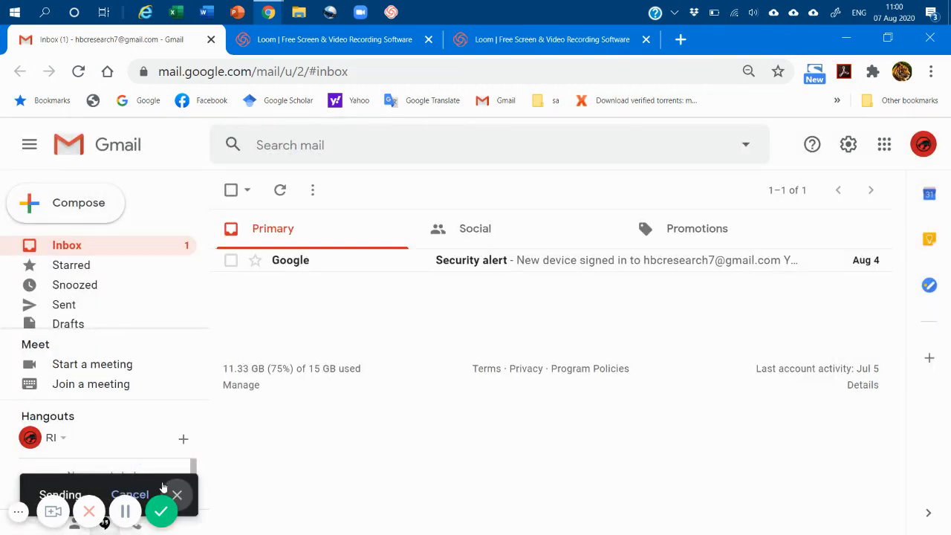